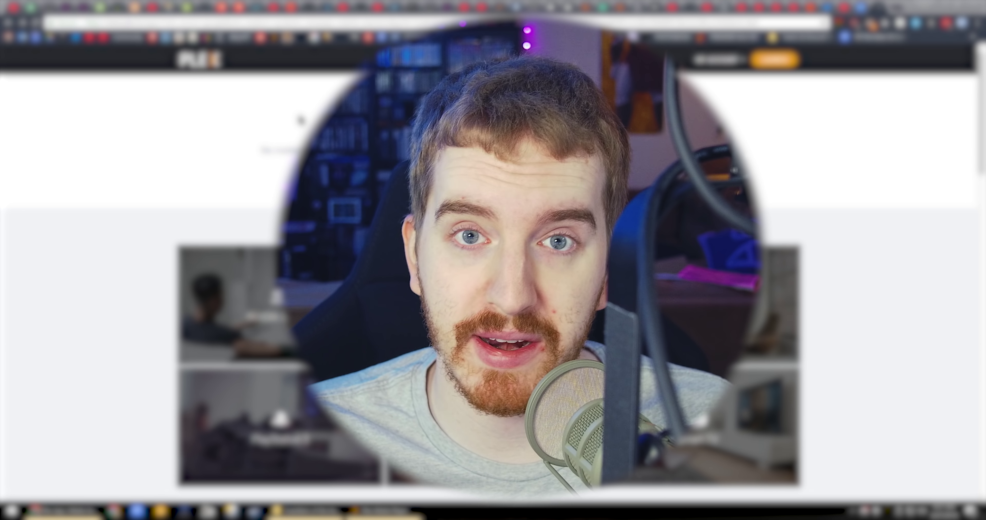
Open the Plex Media Player page from the Computer section of the Plex apps list
{"action": "scroll", "coordinate": [268, 149], "scroll_direction": "down", "scroll_amount": 1}
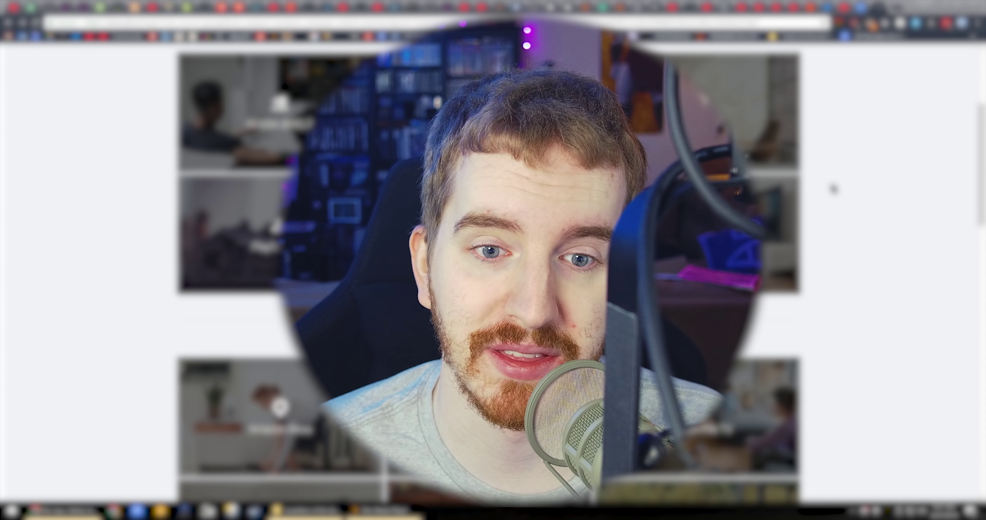
{"action": "scroll", "coordinate": [827, 189], "scroll_direction": "up", "scroll_amount": 4}
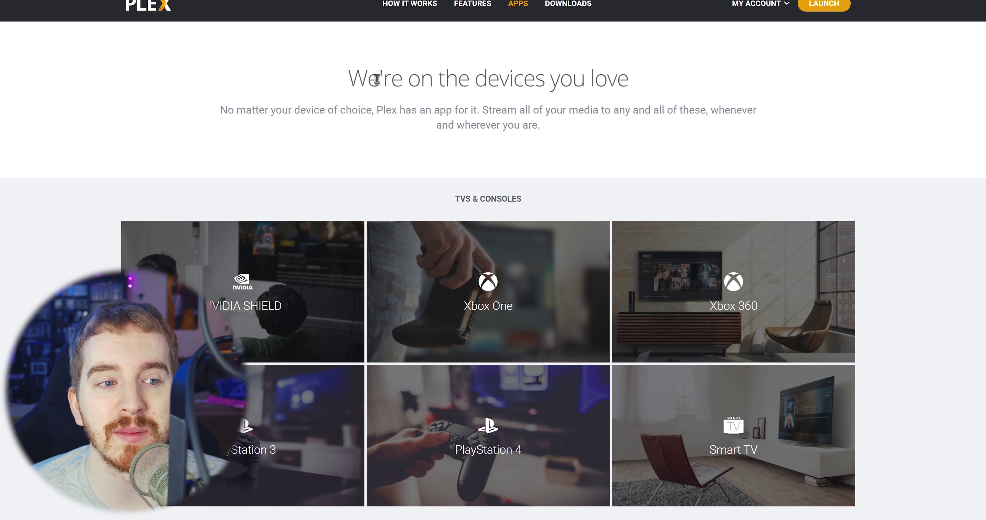
{"action": "scroll", "coordinate": [578, 105], "scroll_direction": "down", "scroll_amount": 3}
{"action": "scroll", "coordinate": [951, 235], "scroll_direction": "down", "scroll_amount": 10}
{"action": "scroll", "coordinate": [530, 238], "scroll_direction": "down", "scroll_amount": 14}
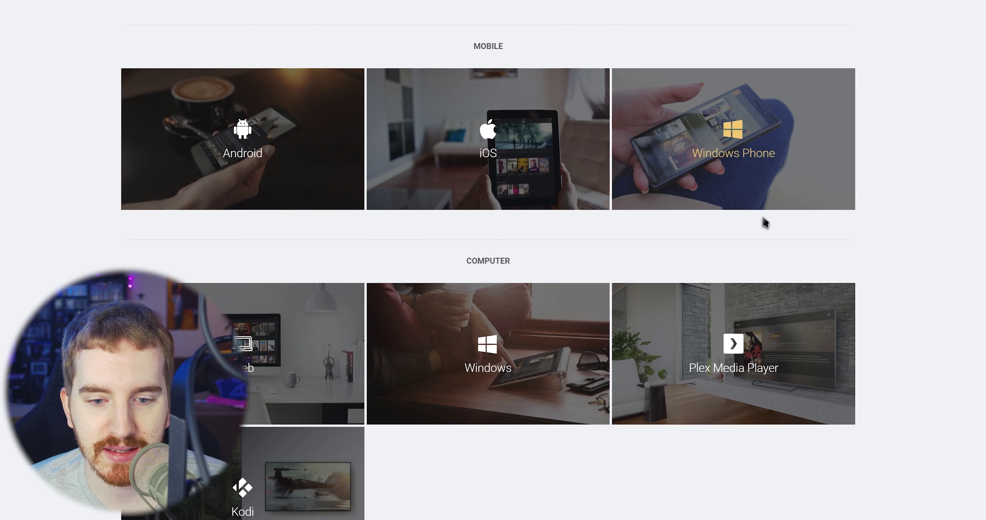
{"action": "scroll", "coordinate": [674, 303], "scroll_direction": "down", "scroll_amount": 2}
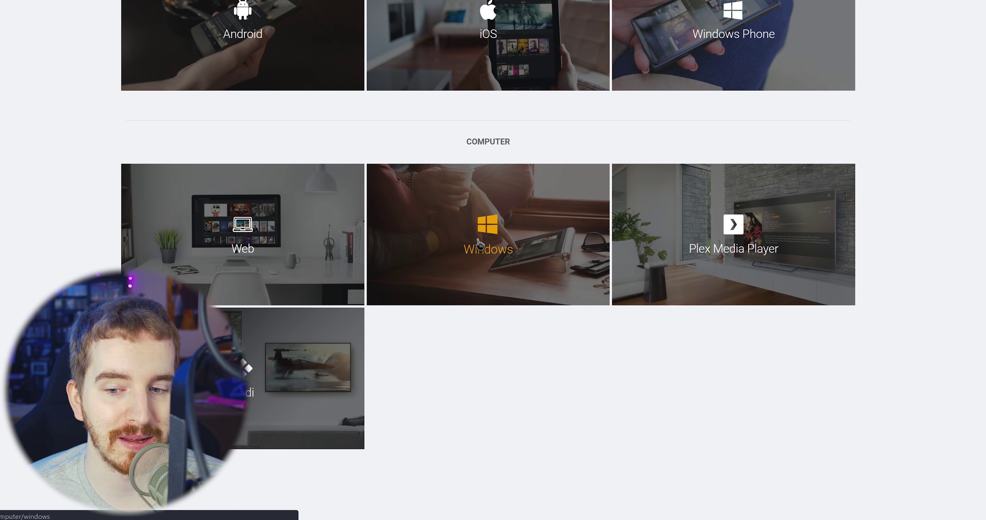
{"action": "left_click", "coordinate": [720, 247]}
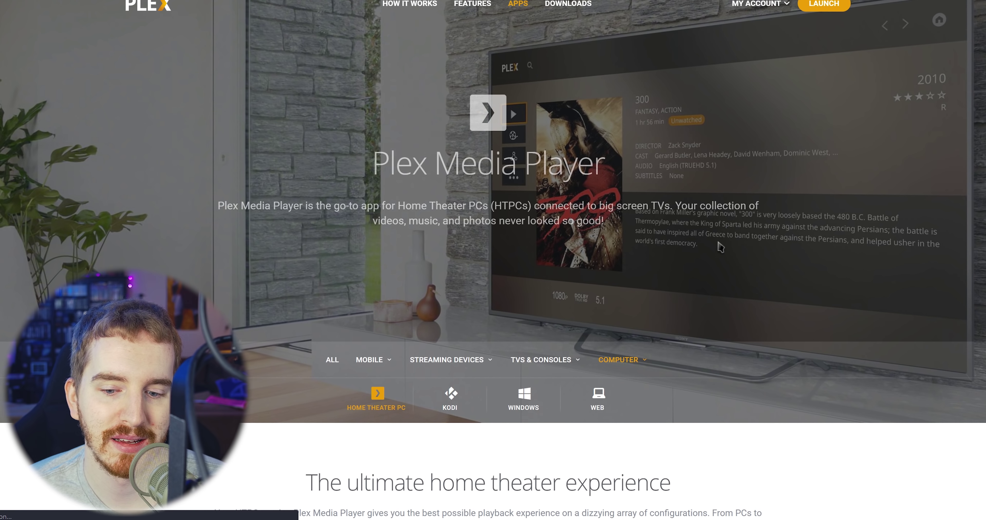
Look through the Plex Media Player features and supported devices, and open its download page
{"action": "scroll", "coordinate": [689, 244], "scroll_direction": "down", "scroll_amount": 15}
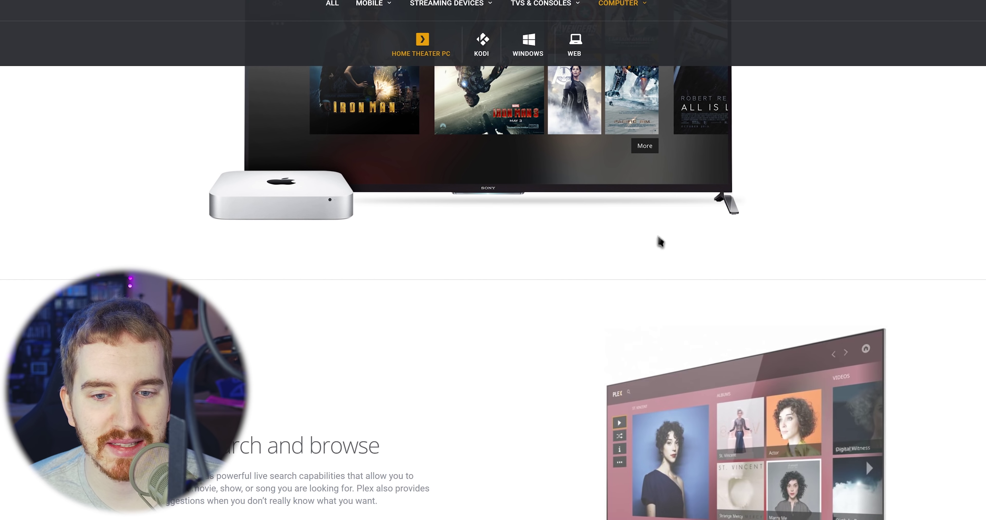
{"action": "scroll", "coordinate": [661, 242], "scroll_direction": "up", "scroll_amount": 4}
{"action": "scroll", "coordinate": [659, 243], "scroll_direction": "down", "scroll_amount": 15}
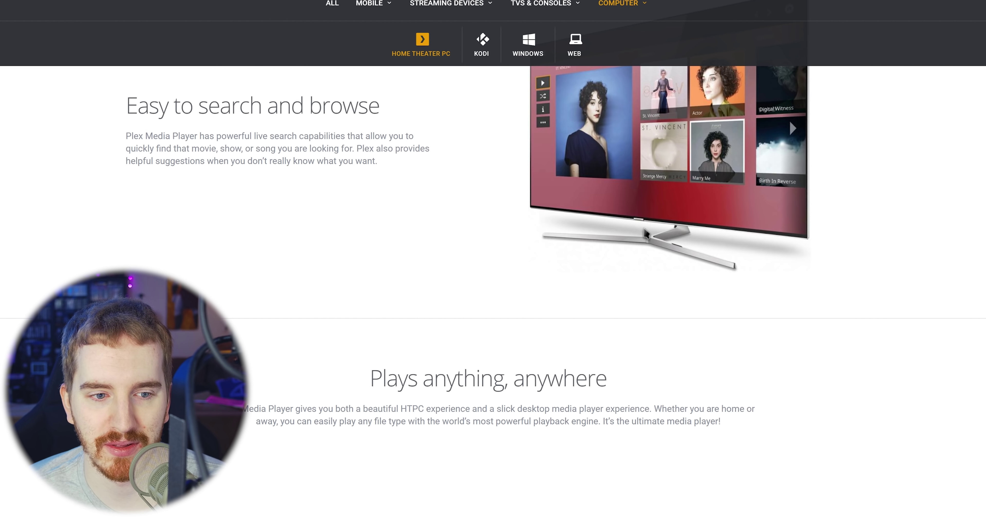
{"action": "scroll", "coordinate": [636, 231], "scroll_direction": "down", "scroll_amount": 15}
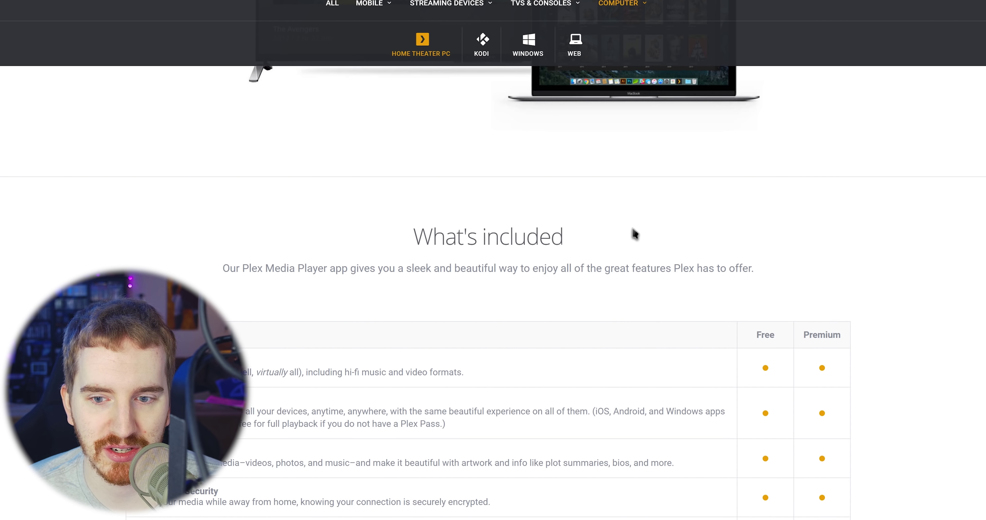
{"action": "scroll", "coordinate": [635, 234], "scroll_direction": "down", "scroll_amount": 15}
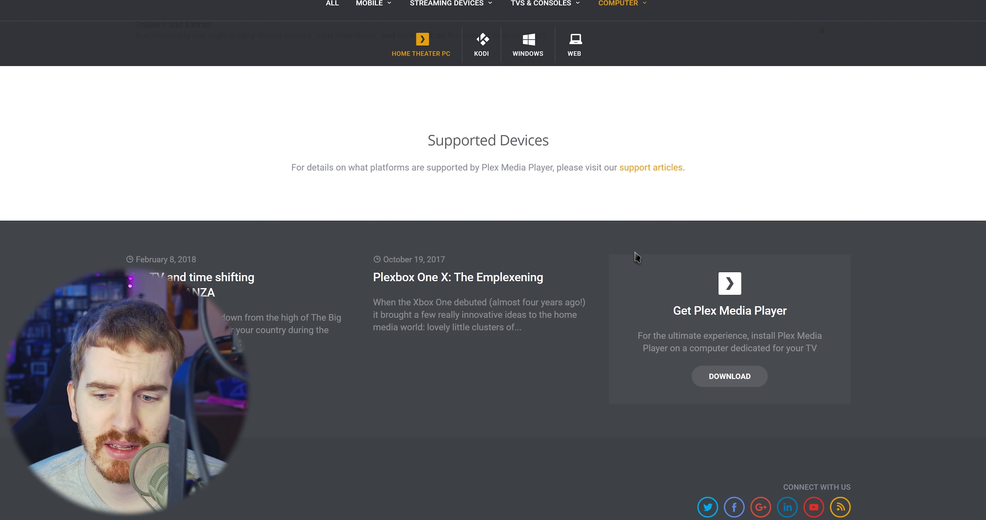
{"action": "left_click", "coordinate": [712, 372]}
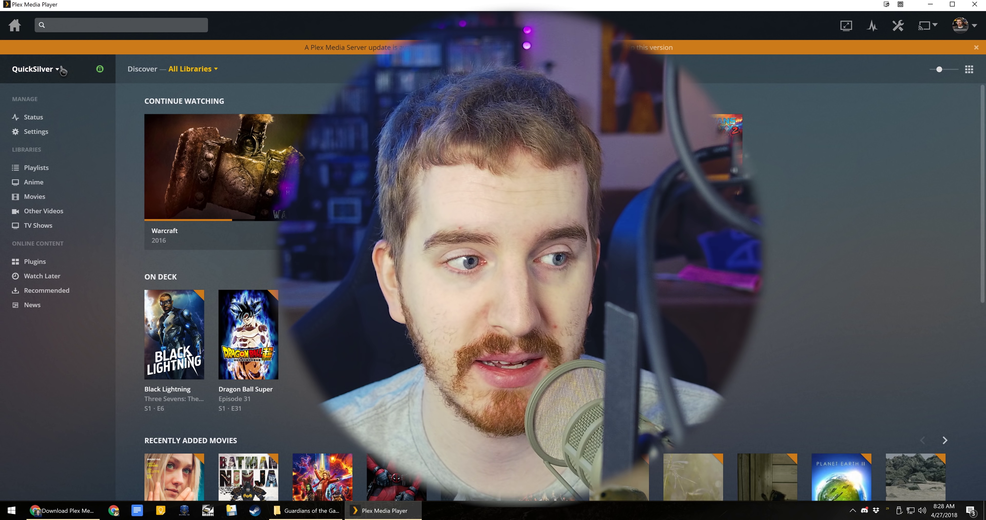
View the list of available Plex servers and bring up the QuickSilver NAS desktop with its resource monitor in Chrome
{"action": "left_click", "coordinate": [36, 69]}
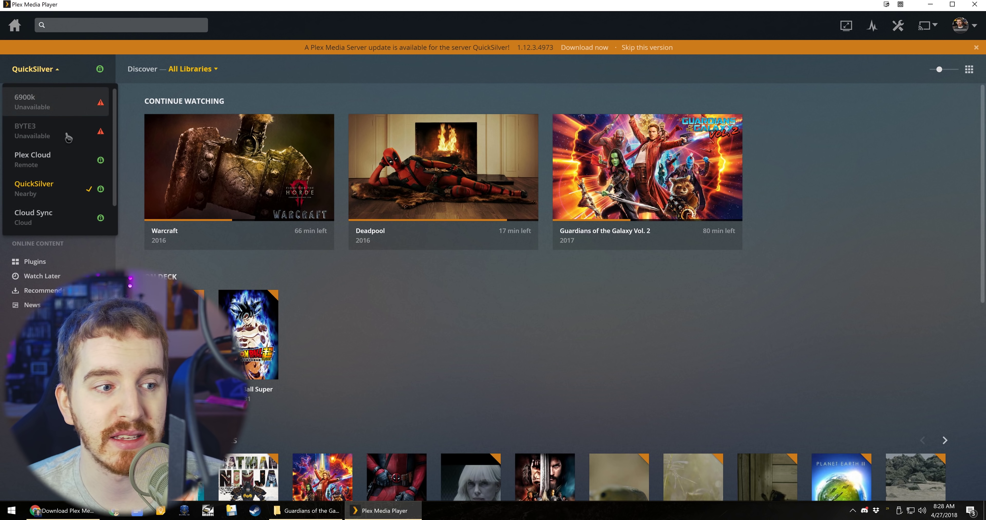
{"action": "left_click", "coordinate": [409, 91]}
{"action": "left_click", "coordinate": [61, 510]}
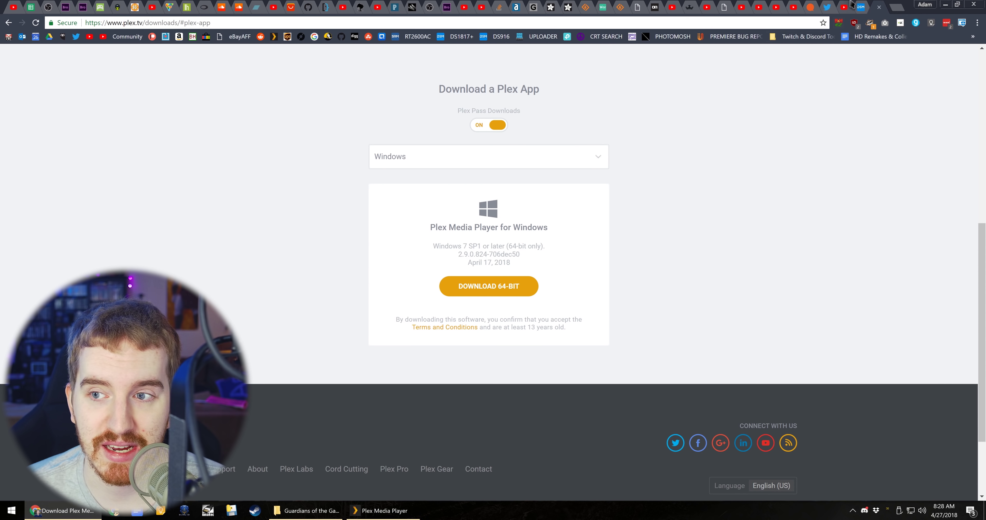
{"action": "left_click", "coordinate": [859, 6]}
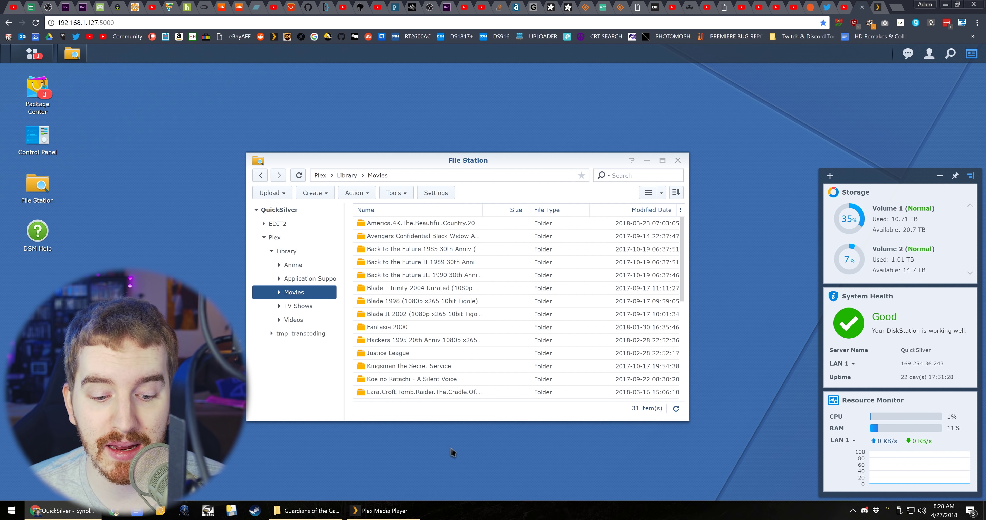
Switch to Plex Media Player and resume Guardians of the Galaxy Vol. 2 from its saved position
{"action": "left_click", "coordinate": [383, 511]}
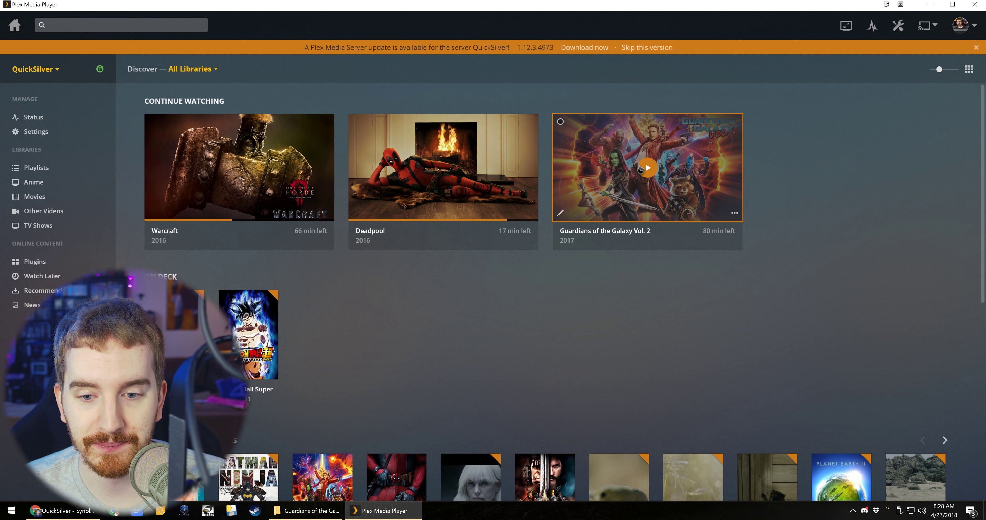
{"action": "left_click", "coordinate": [640, 168]}
{"action": "left_click", "coordinate": [509, 257]}
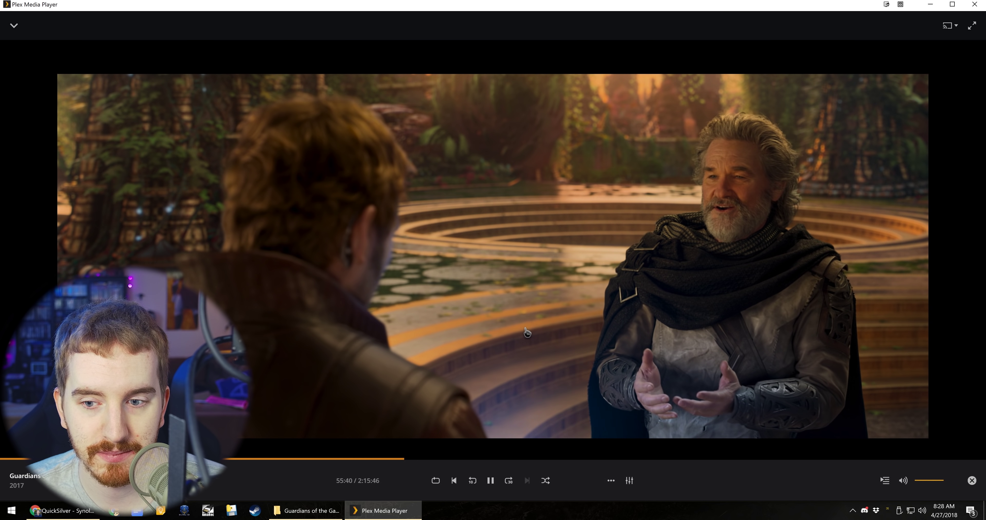
Pause the movie, inspect the quality choices in its playback settings, and play a few more seconds before pausing again
{"action": "left_click", "coordinate": [528, 333]}
{"action": "left_click", "coordinate": [630, 481]}
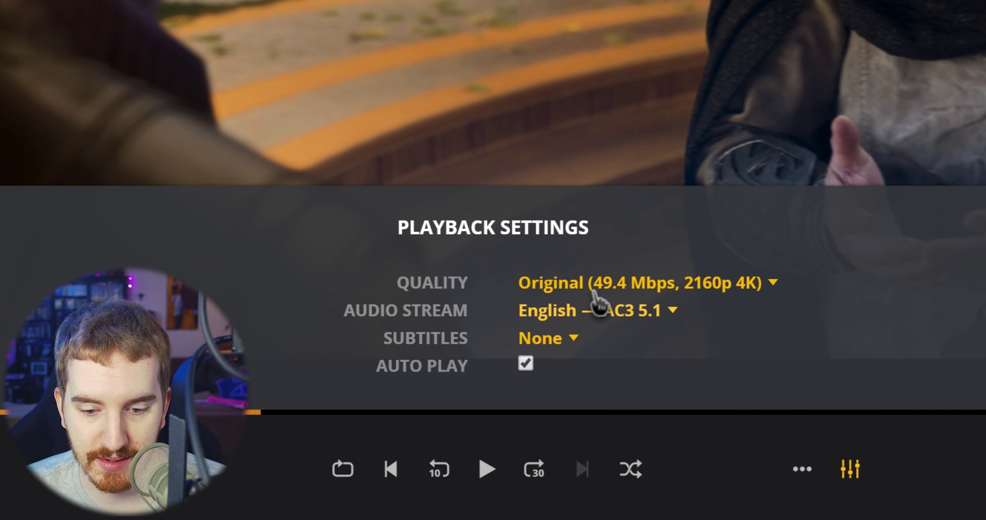
{"action": "left_click", "coordinate": [574, 317]}
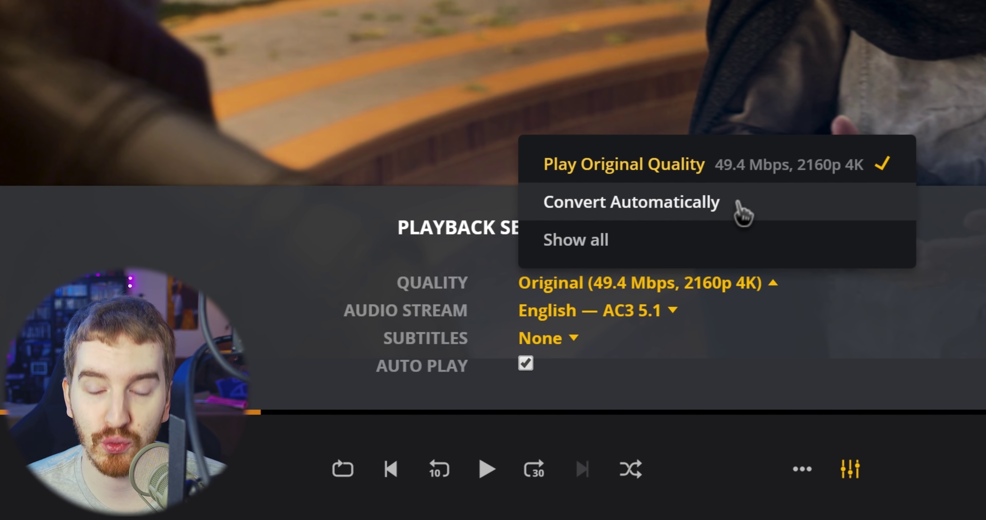
{"action": "left_click", "coordinate": [859, 468]}
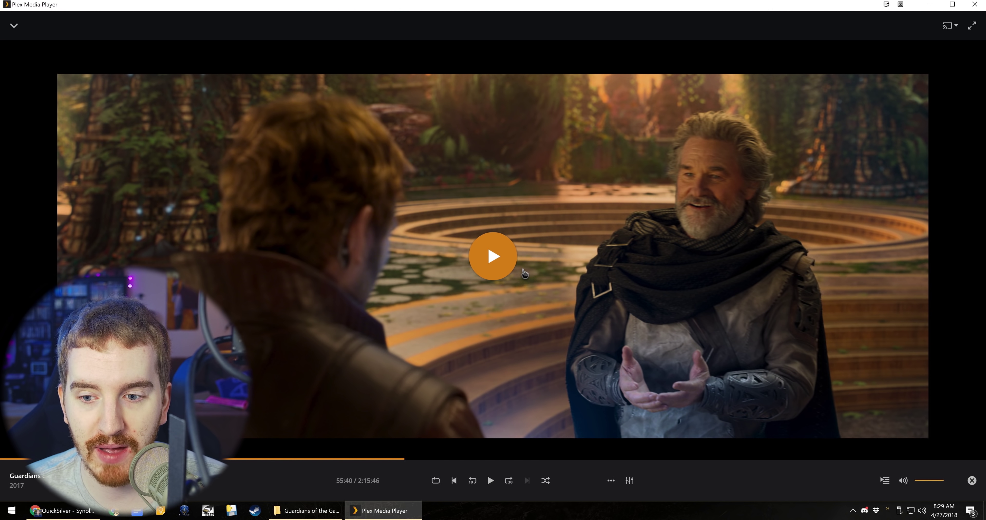
{"action": "left_click", "coordinate": [487, 469]}
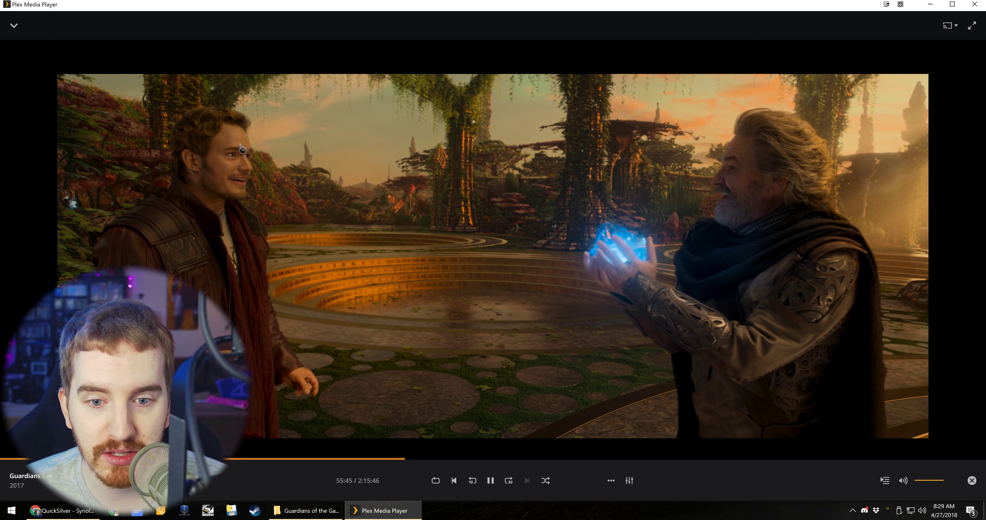
{"action": "left_click", "coordinate": [474, 307]}
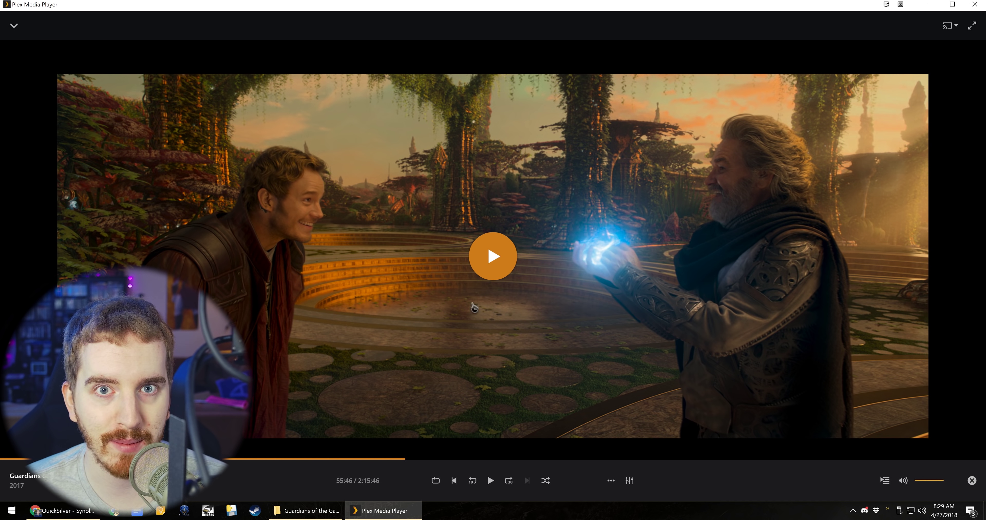
Open the Guardians of the Galaxy Vol 2 MKV from its Videos folder, jump to Chapter 09 near 55:37 and pause
{"action": "left_click", "coordinate": [329, 511]}
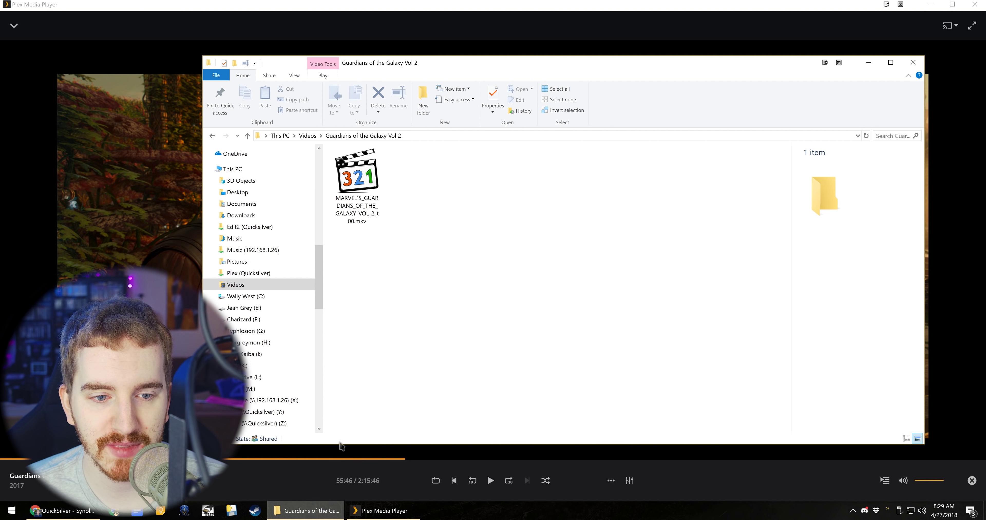
{"action": "left_click", "coordinate": [364, 207]}
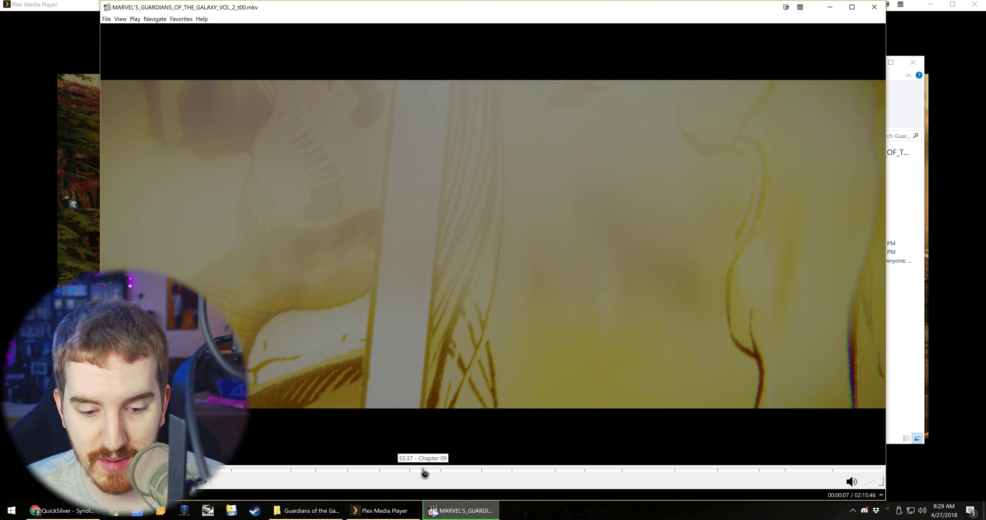
{"action": "left_click", "coordinate": [424, 470]}
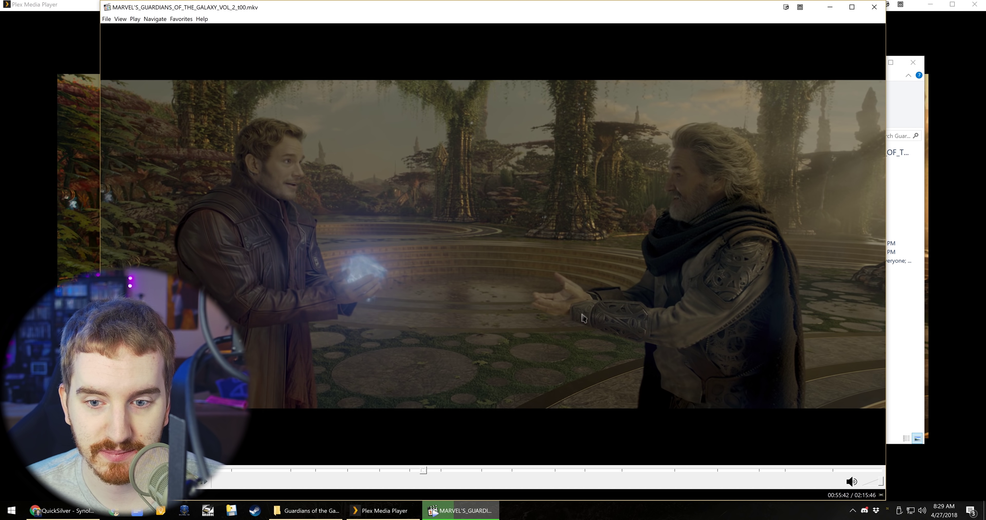
{"action": "left_click", "coordinate": [603, 291]}
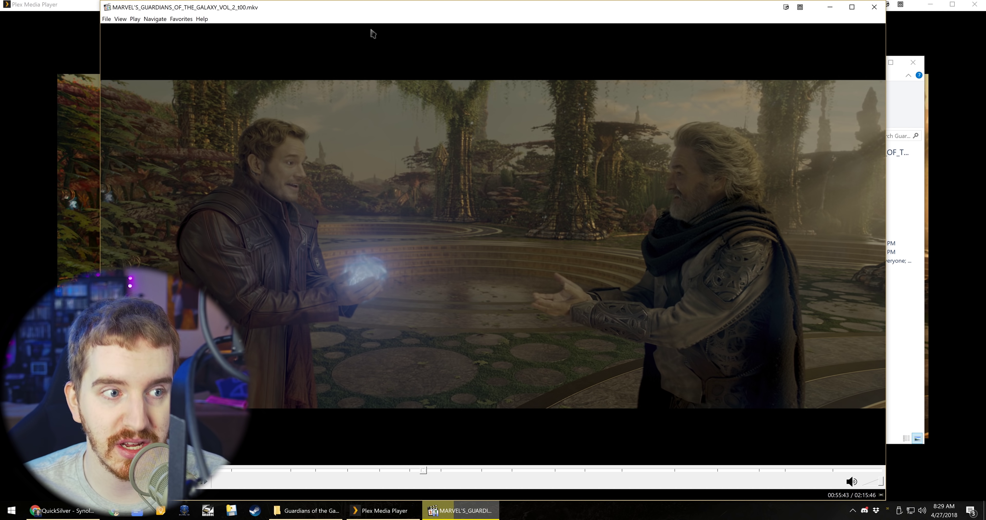
Return to Plex Media Player, check the NAS resource monitor while the movie plays there, and stop playback
{"action": "left_click", "coordinate": [80, 4]}
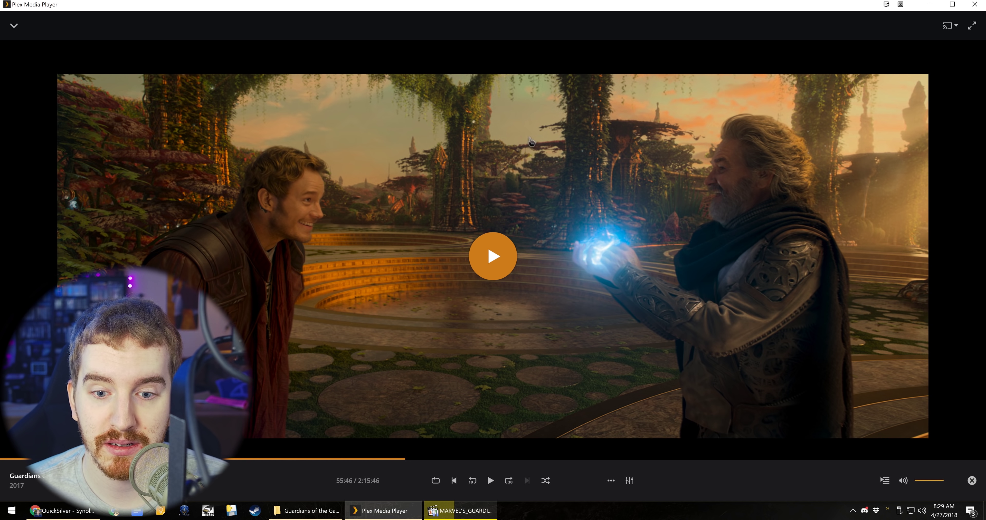
{"action": "left_click", "coordinate": [543, 206]}
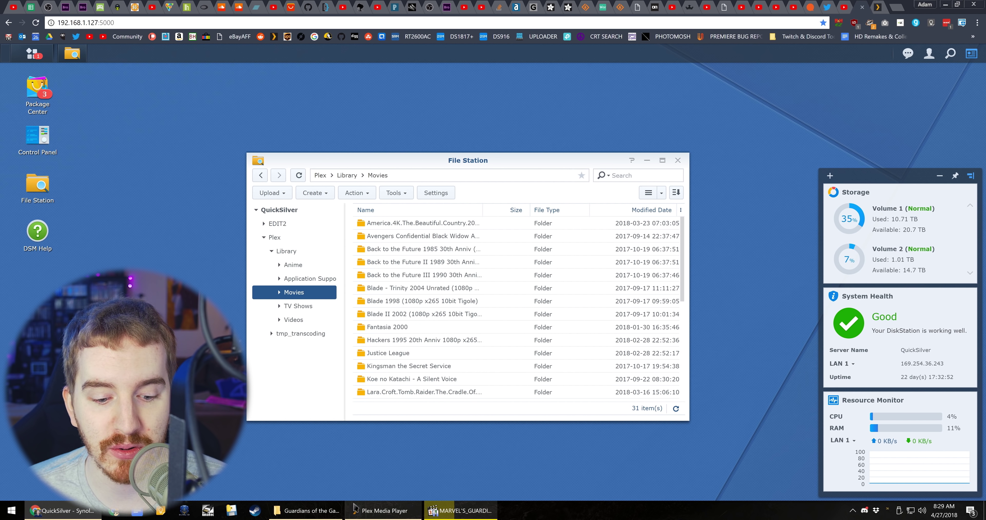
{"action": "left_click", "coordinate": [383, 511]}
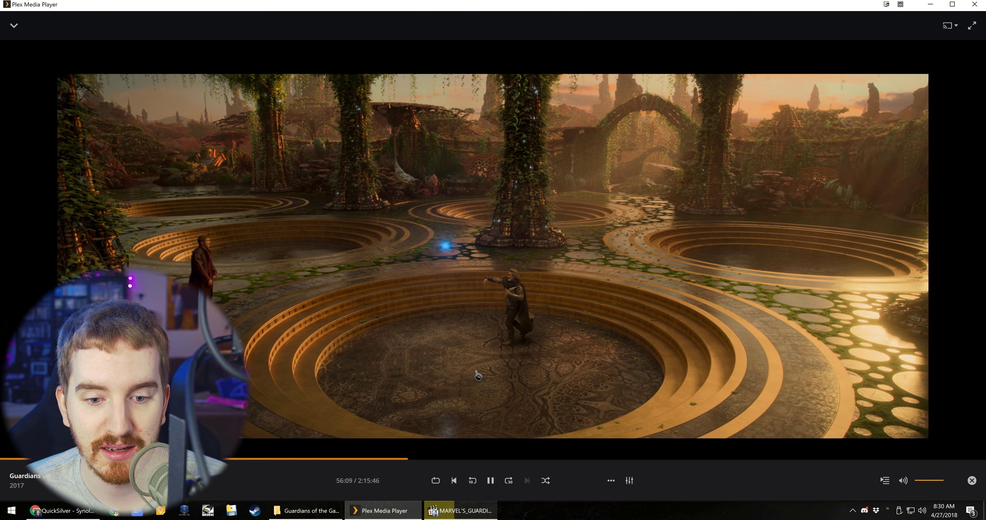
{"action": "key", "text": "space"}
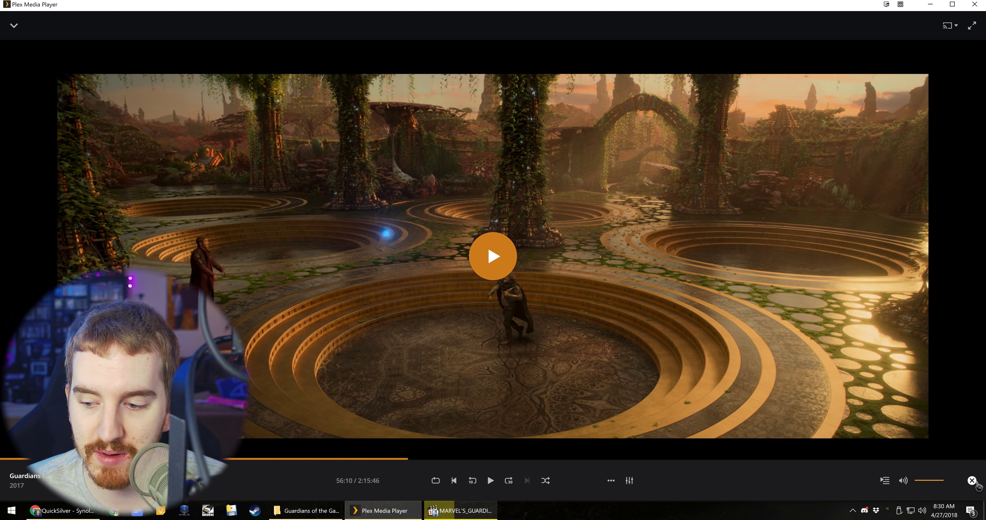
{"action": "left_click", "coordinate": [974, 483]}
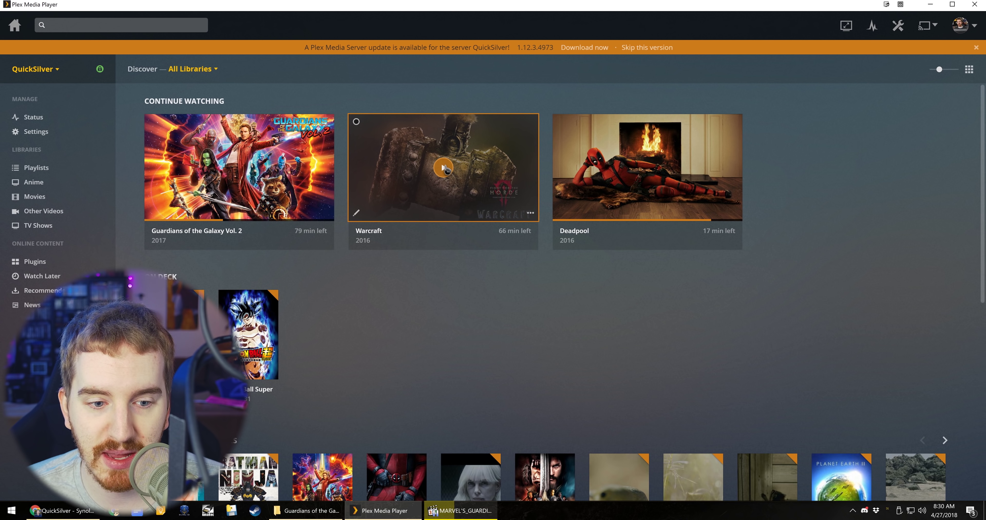
Resume Warcraft from its saved position, pause it after a while and show its playback settings
{"action": "left_click", "coordinate": [444, 169]}
{"action": "left_click", "coordinate": [541, 264]}
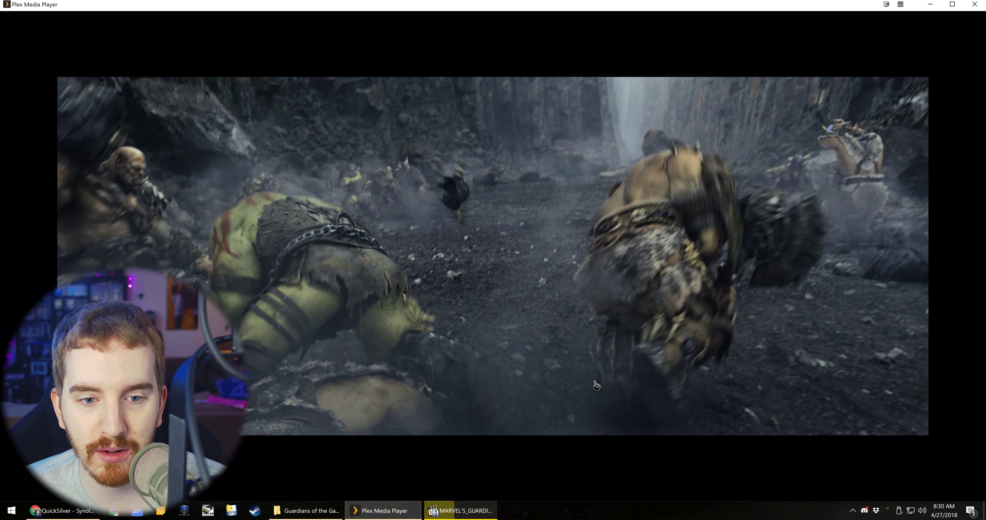
{"action": "mouse_move", "coordinate": [580, 377]}
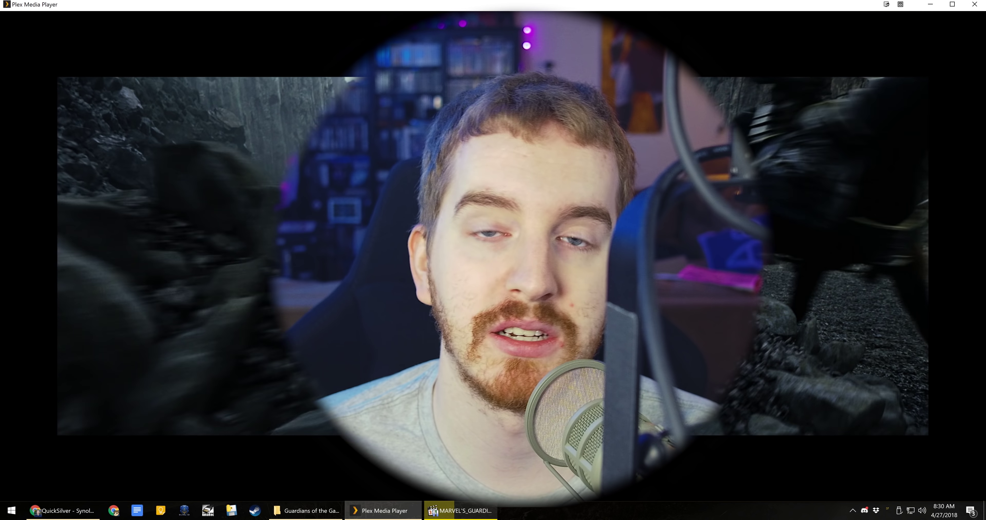
{"action": "mouse_move", "coordinate": [474, 339]}
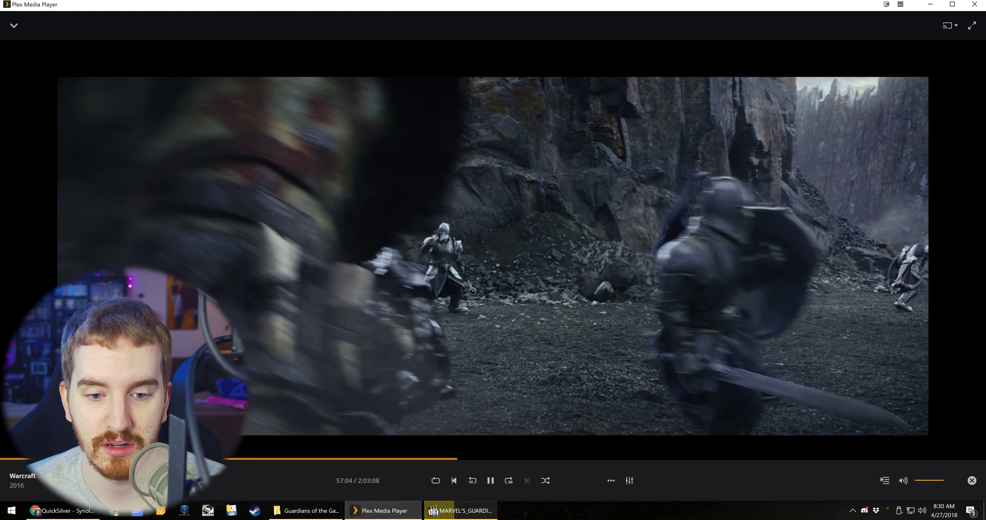
{"action": "left_click", "coordinate": [474, 338]}
{"action": "left_click", "coordinate": [629, 481]}
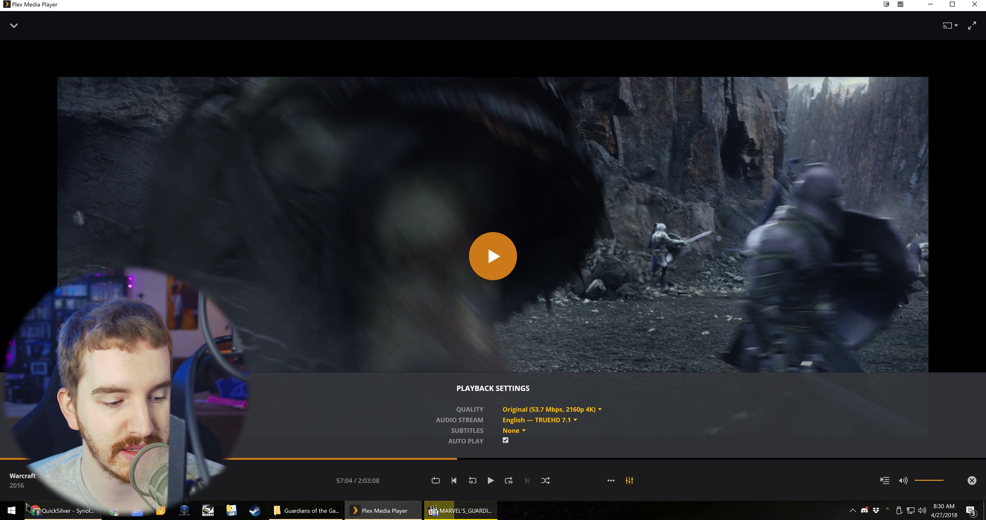
Check the CPU and RAM load of the NAS in Chrome and return to Plex Media Player
{"action": "left_click", "coordinate": [63, 511]}
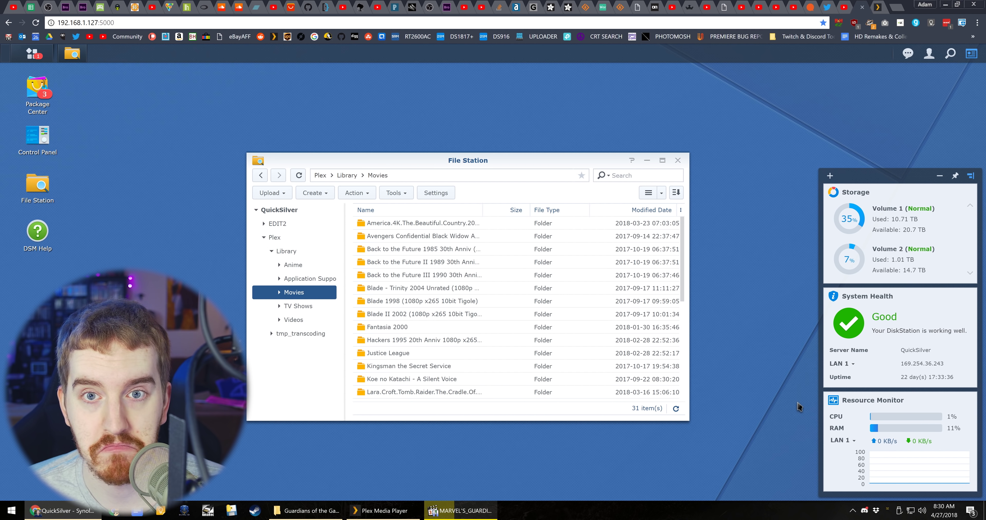
{"action": "left_click", "coordinate": [383, 511]}
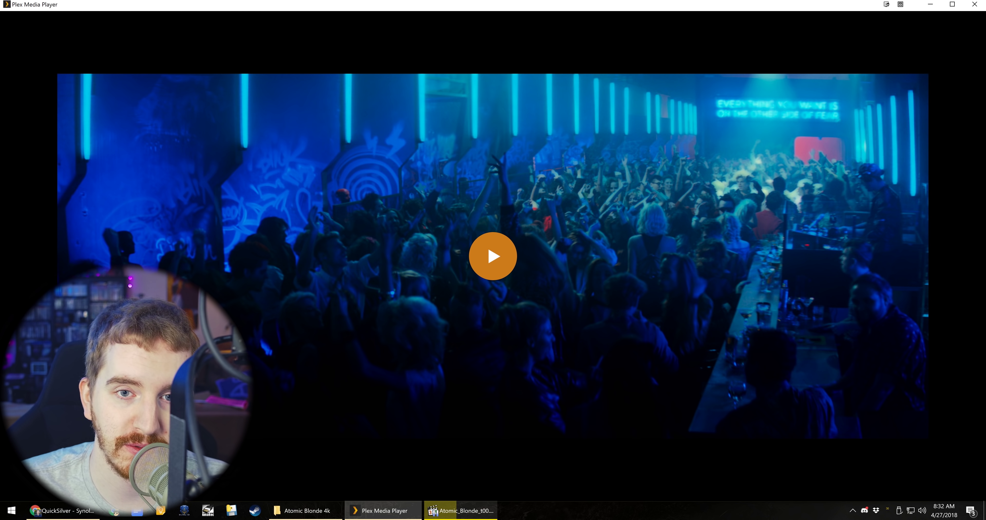
Stop the paused Atomic Blonde 4k movie and browse the posters in the Movies library
{"action": "mouse_move", "coordinate": [440, 289]}
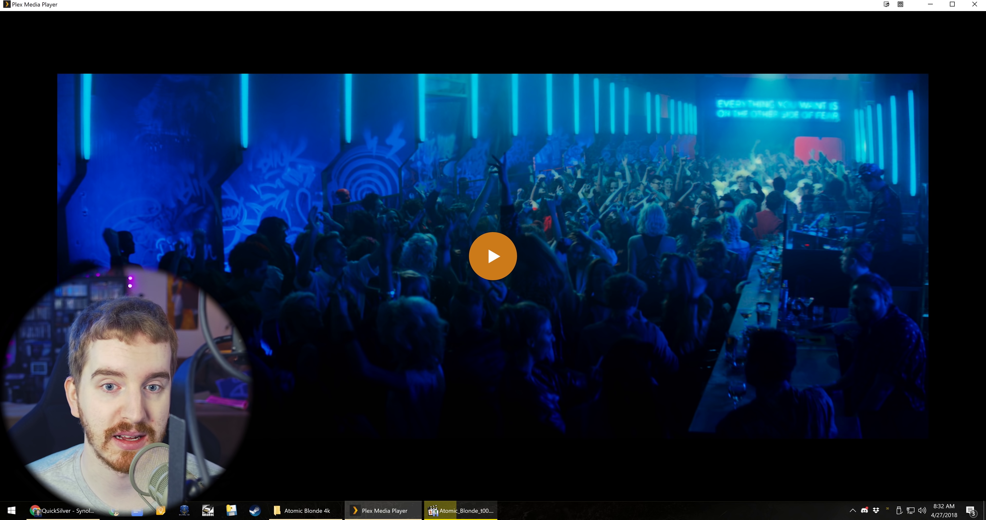
{"action": "mouse_move", "coordinate": [451, 231]}
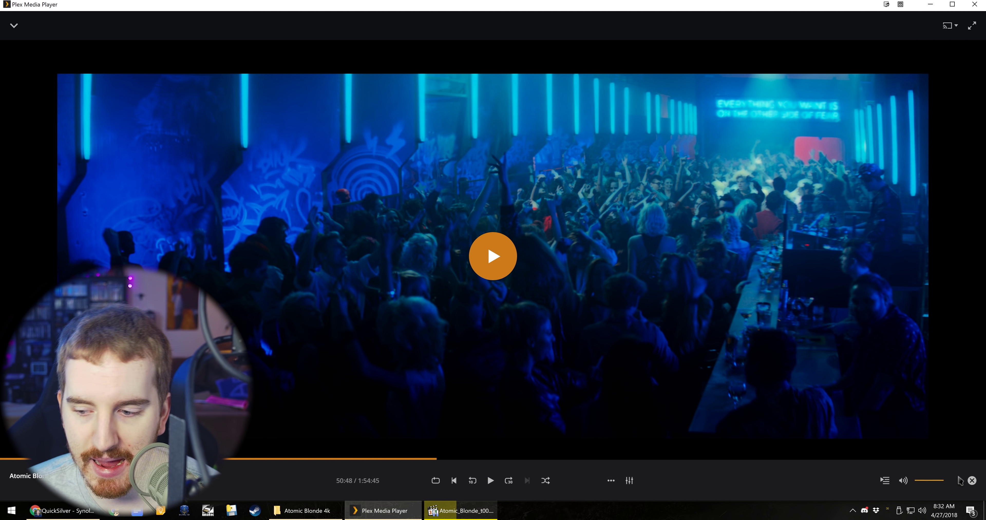
{"action": "left_click", "coordinate": [969, 482]}
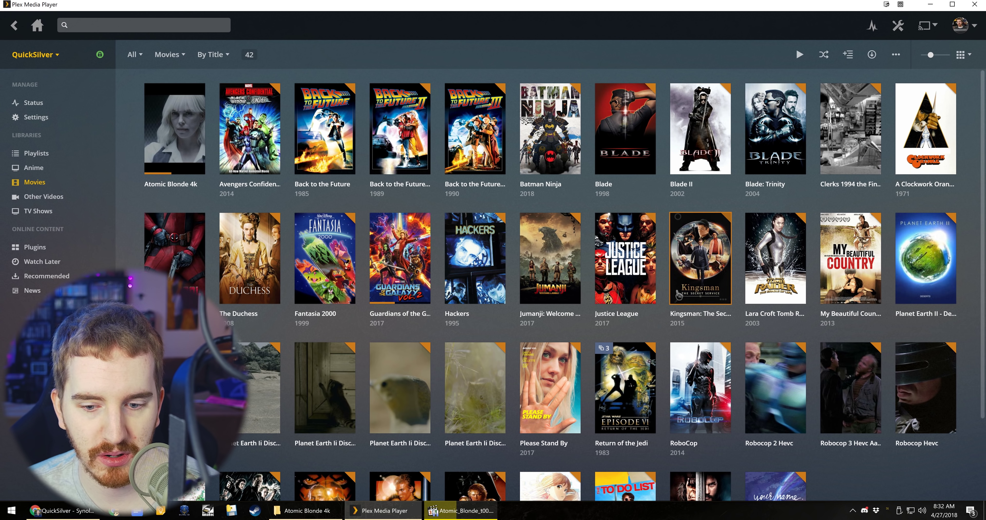
{"action": "scroll", "coordinate": [550, 285], "scroll_direction": "down", "scroll_amount": 3}
{"action": "scroll", "coordinate": [550, 287], "scroll_direction": "up", "scroll_amount": 2}
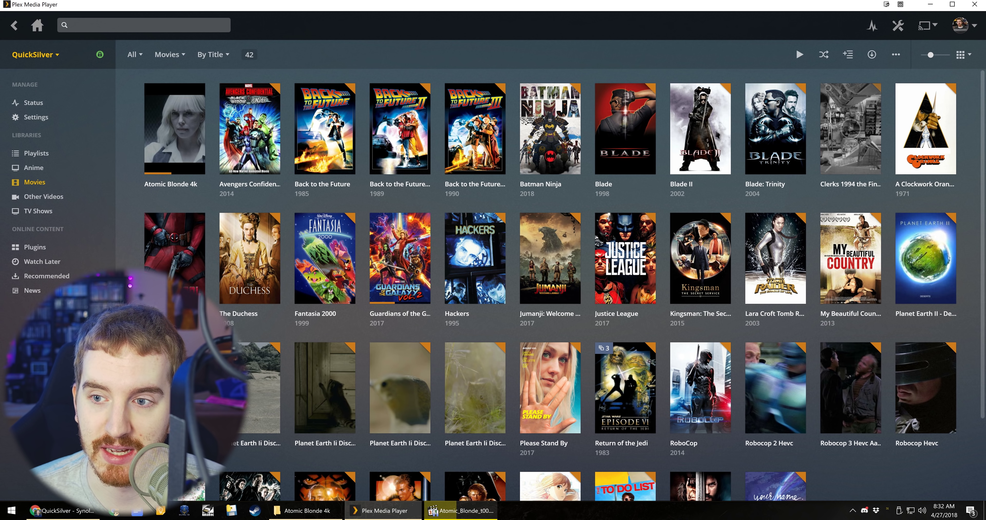
Resume Atomic Blonde 4k from its saved position and show it paused in full screen
{"action": "mouse_move", "coordinate": [189, 166]}
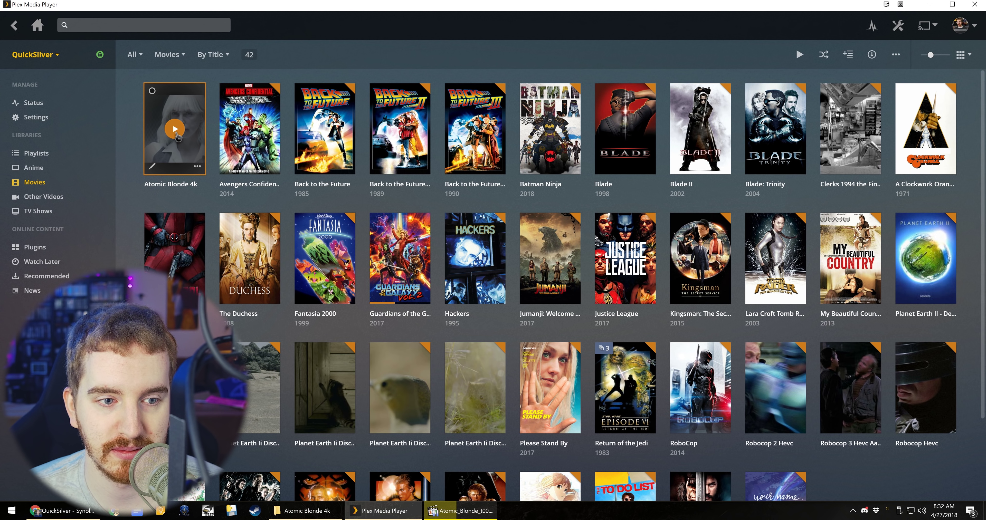
{"action": "left_click", "coordinate": [176, 130]}
{"action": "left_click", "coordinate": [574, 265]}
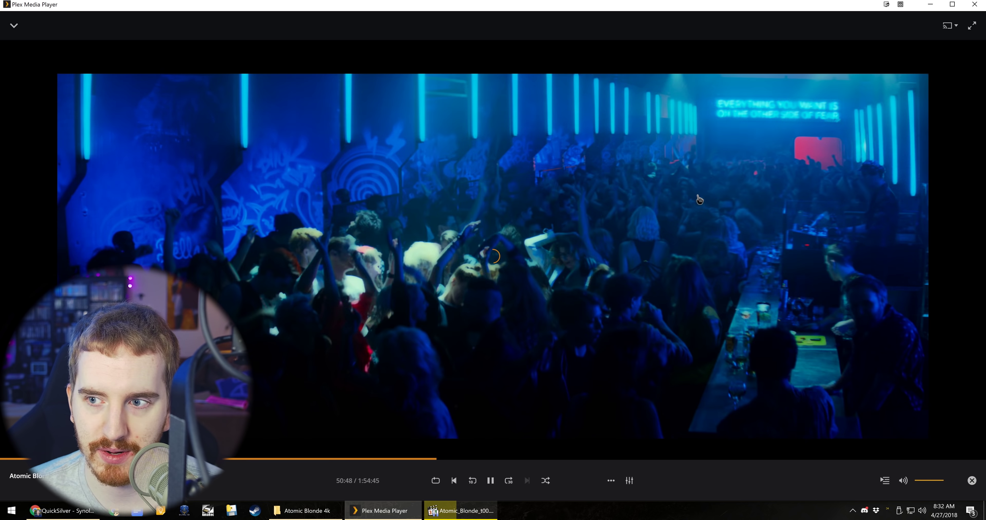
{"action": "left_click", "coordinate": [953, 56]}
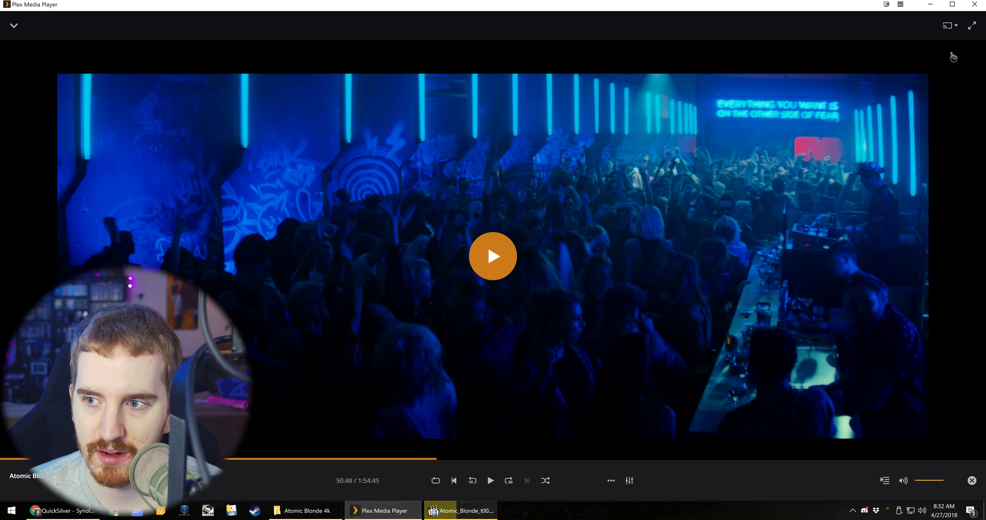
{"action": "left_click", "coordinate": [972, 25]}
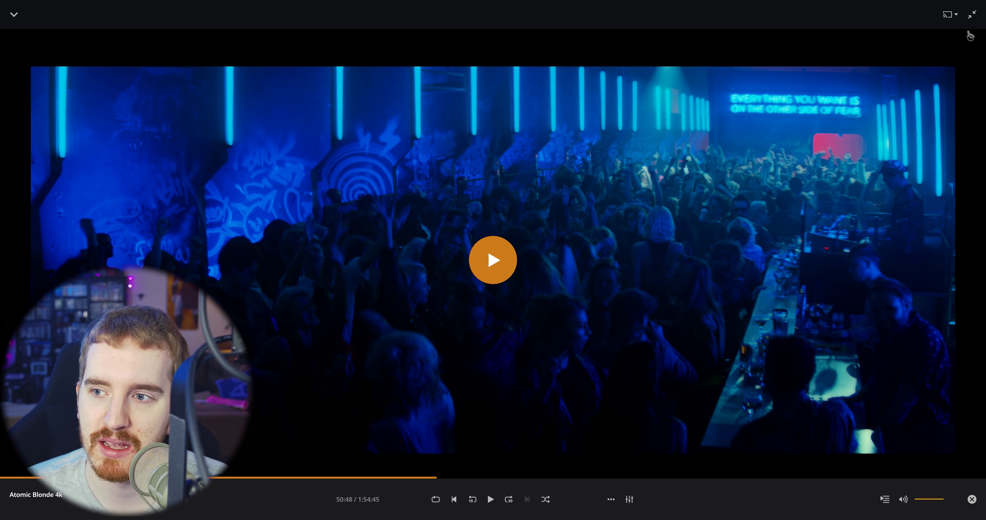
Check the additional options of the full-screen player, and stop playback to return to the Movies library
{"action": "left_click", "coordinate": [951, 16]}
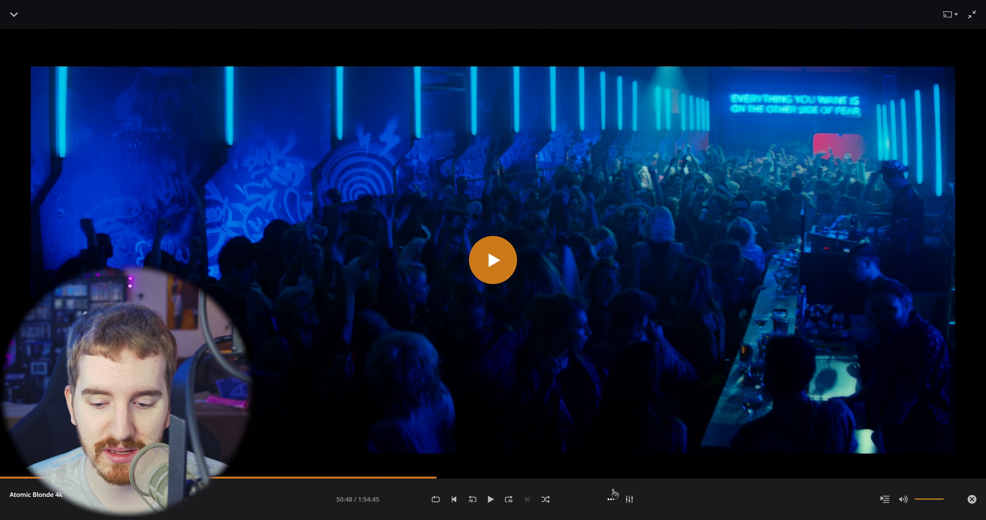
{"action": "left_click", "coordinate": [611, 499]}
{"action": "left_click", "coordinate": [612, 499]}
{"action": "left_click", "coordinate": [613, 499]}
{"action": "left_click", "coordinate": [972, 500]}
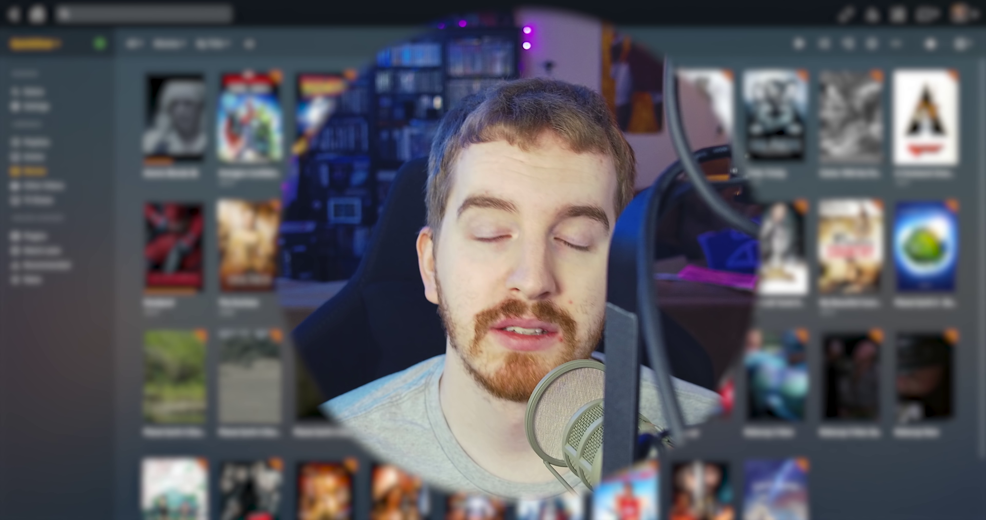